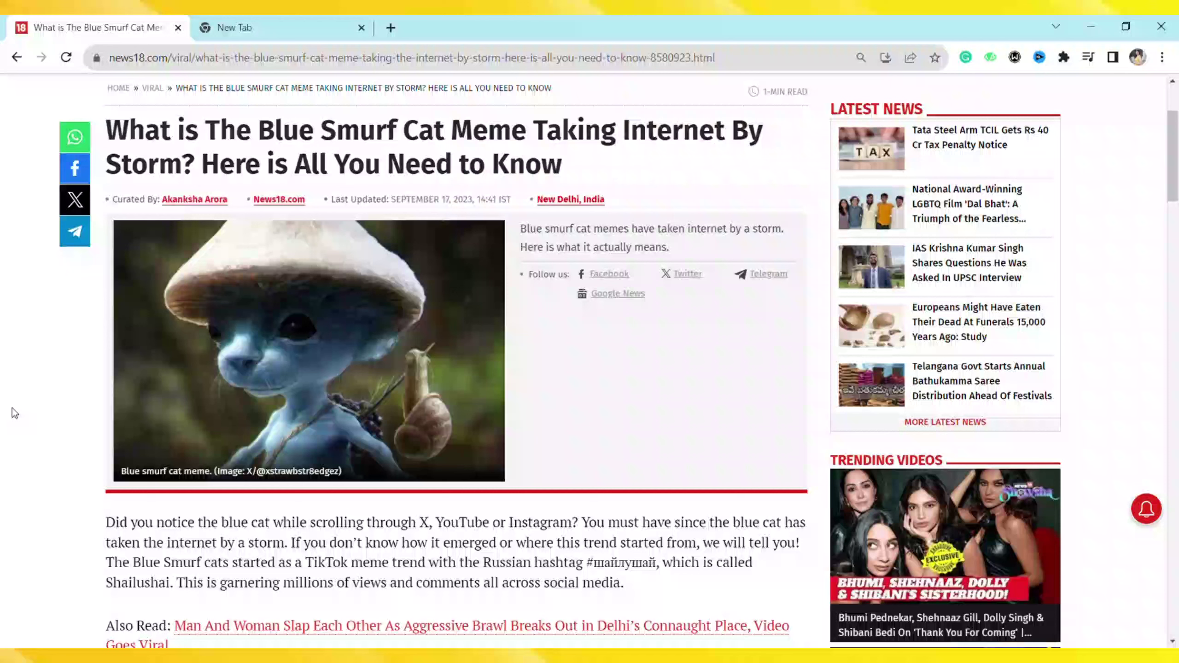
pyautogui.scroll(-1, 12, 413)
pyautogui.scroll(-2, 13, 413)
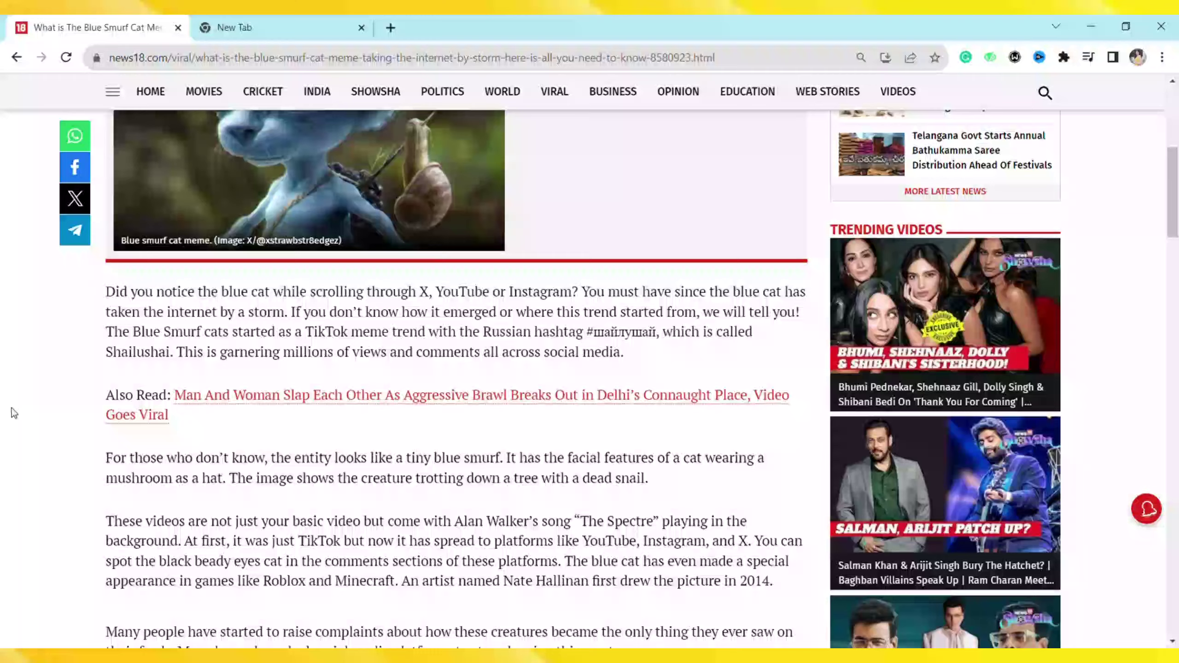
pyautogui.scroll(1, 13, 413)
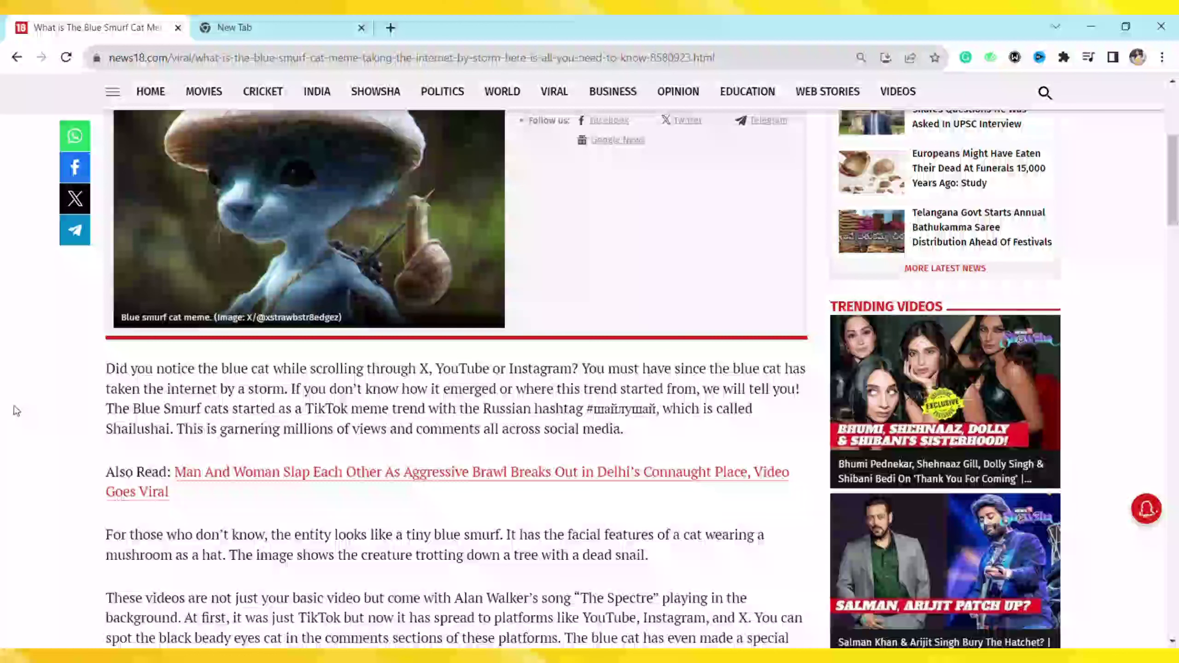
pyautogui.scroll(-2, 13, 411)
pyautogui.scroll(1, 13, 411)
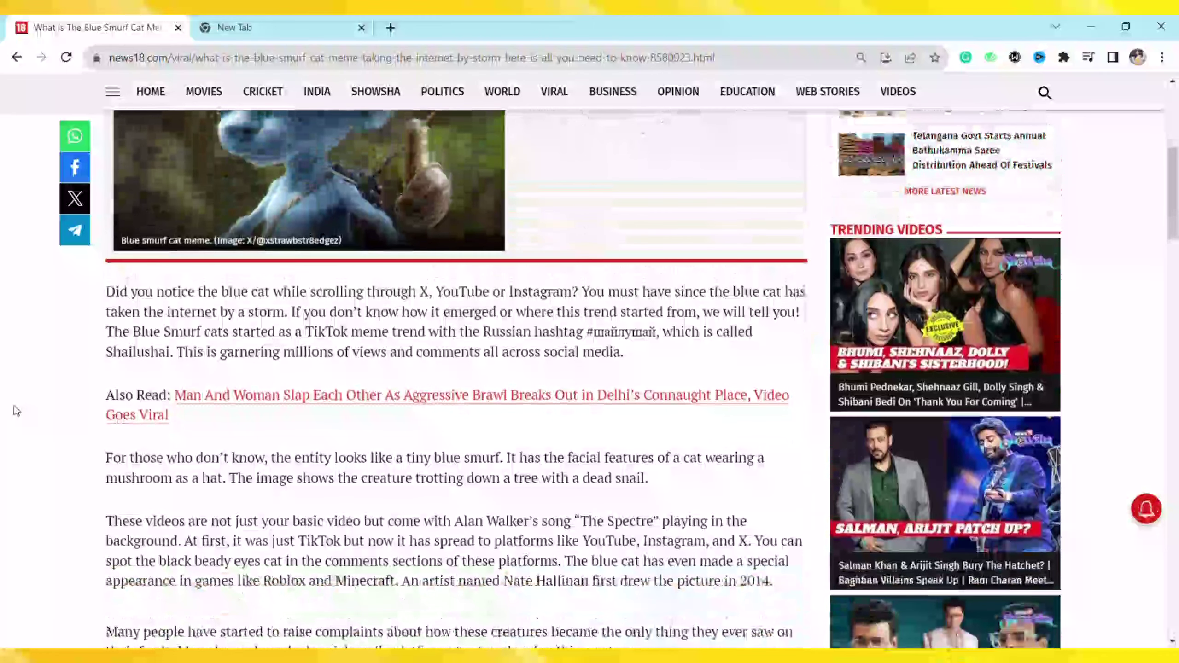
pyautogui.scroll(1, 14, 411)
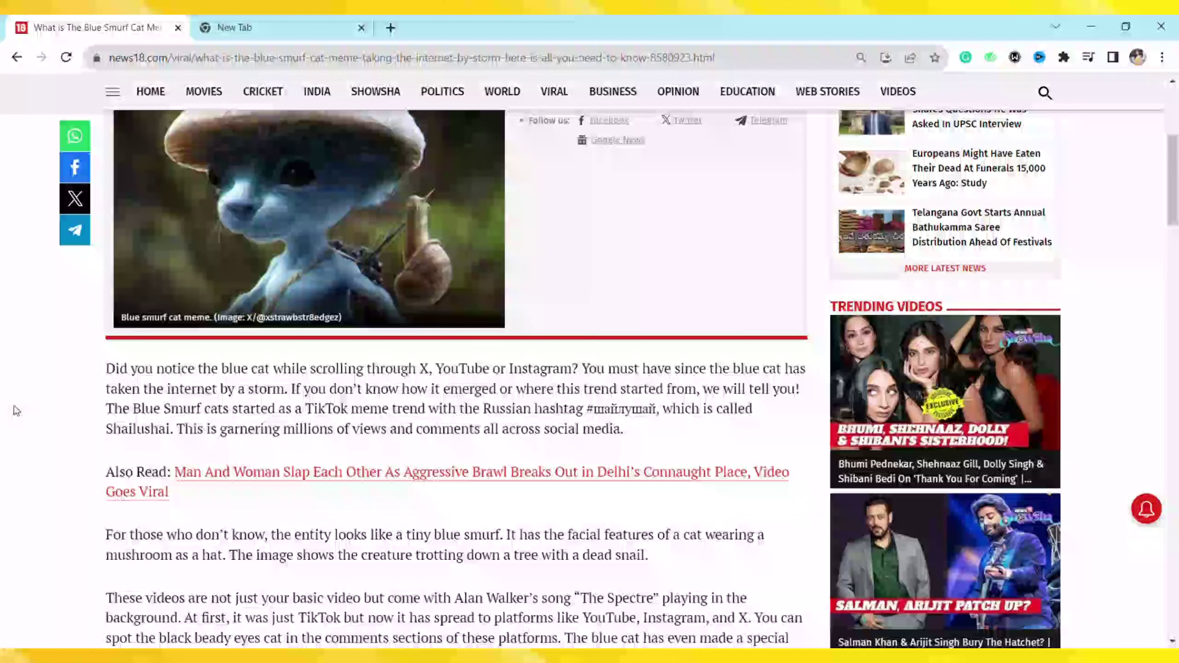
pyautogui.scroll(-2, 14, 411)
pyautogui.scroll(-1, 15, 411)
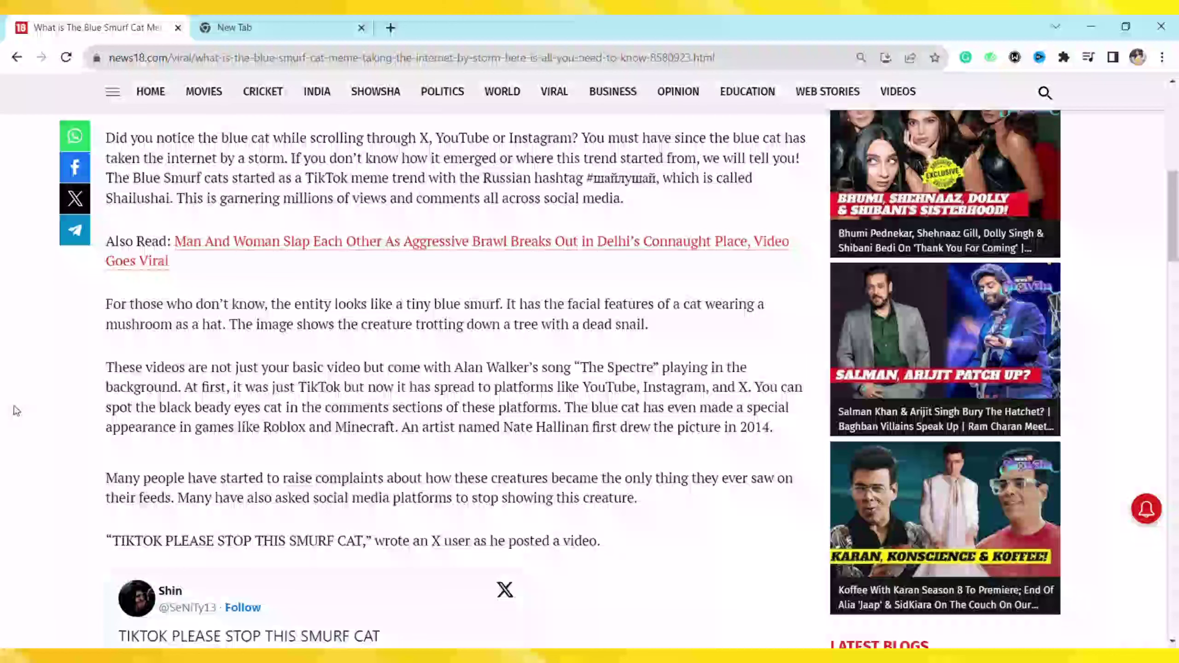
pyautogui.scroll(-2, 14, 410)
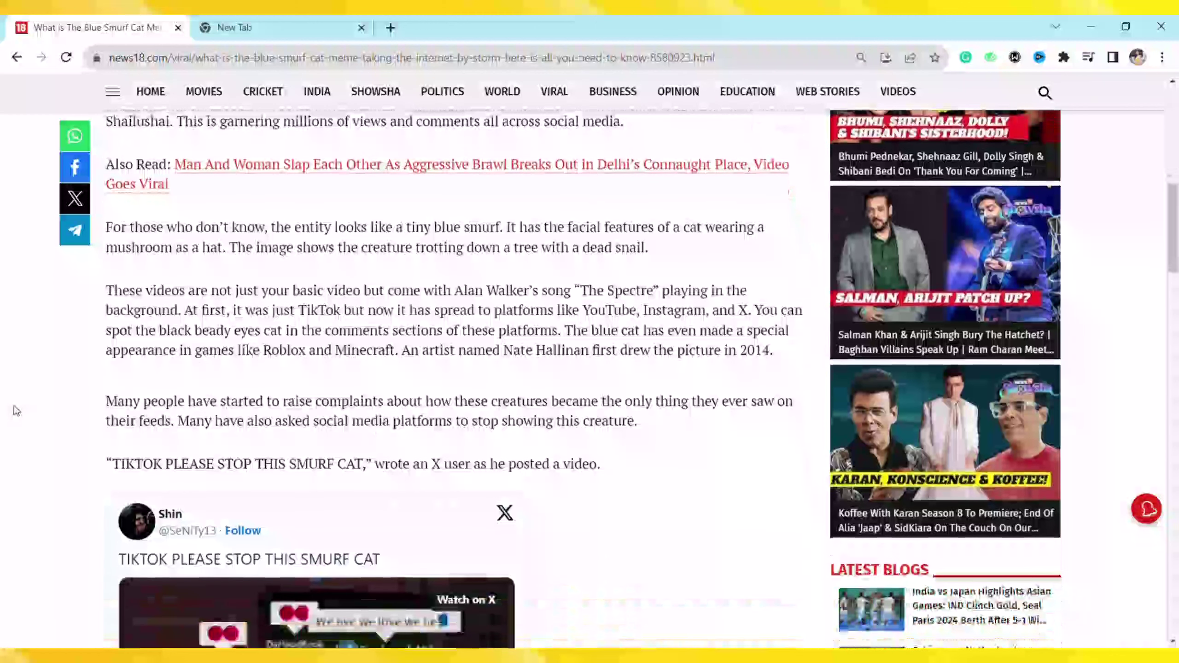
pyautogui.scroll(-2, 679, 308)
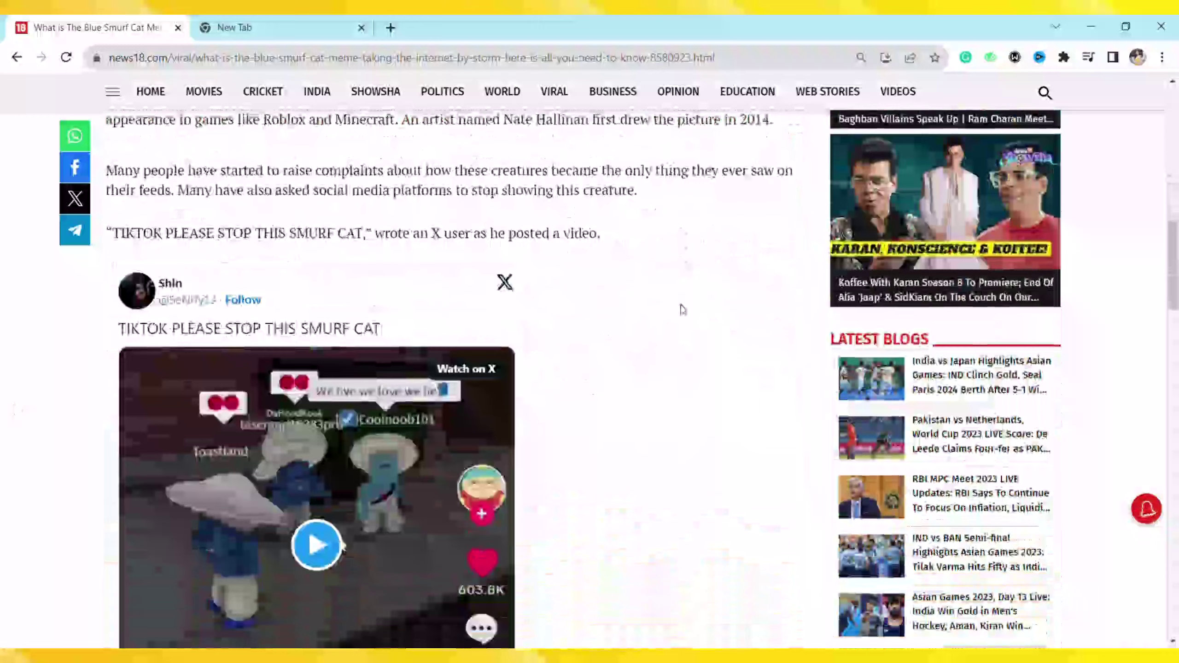
pyautogui.scroll(-1, 679, 308)
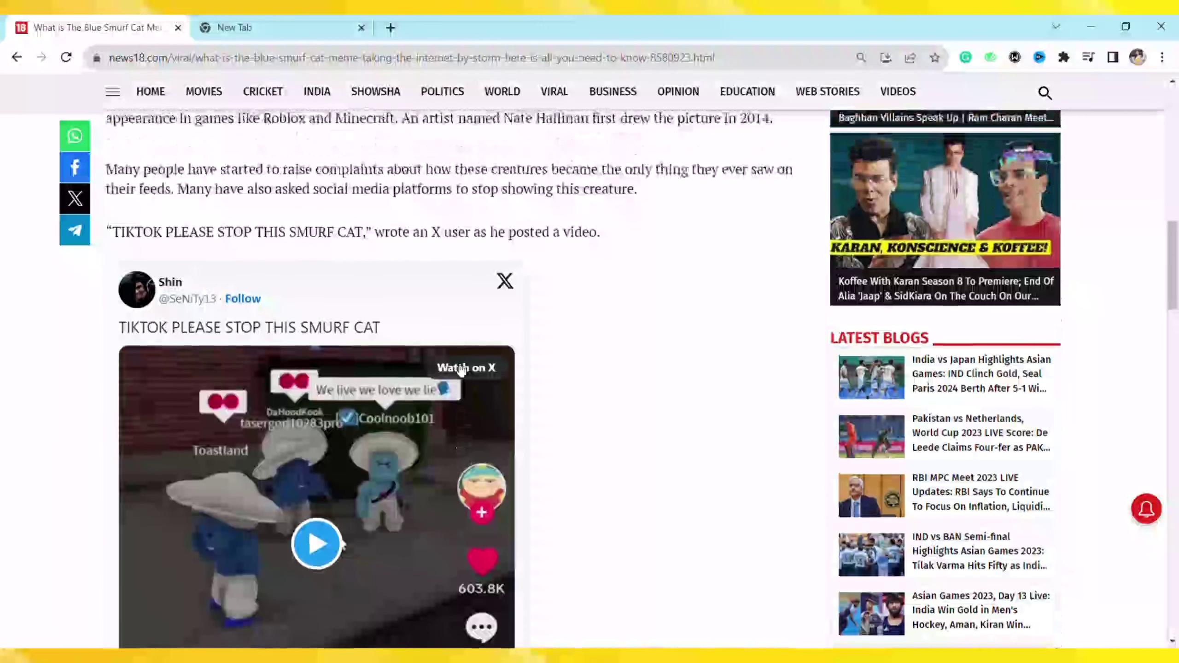
pyautogui.scroll(-1, 461, 371)
pyautogui.scroll(-1, 545, 351)
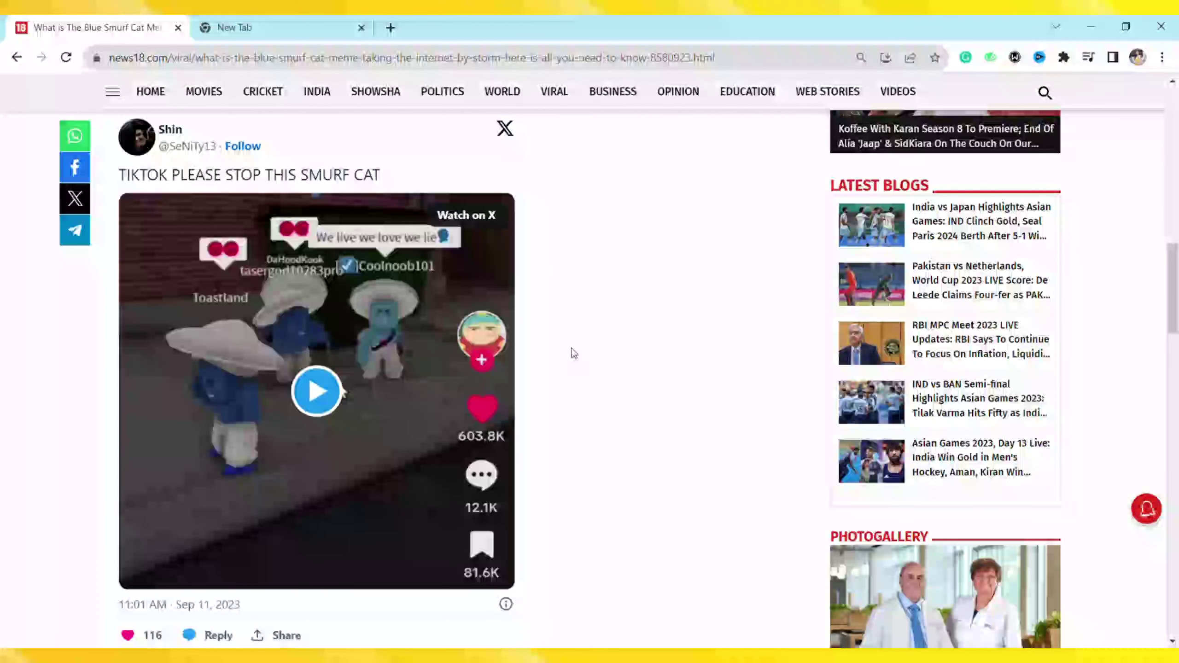
pyautogui.scroll(-1, 184, 479)
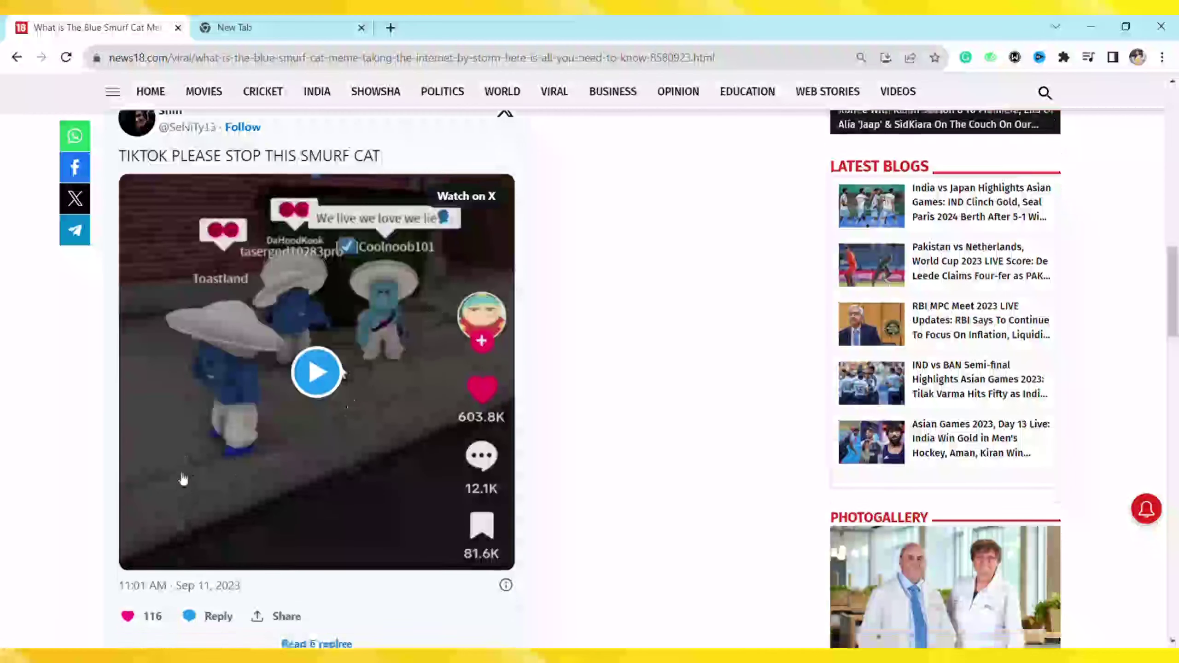
pyautogui.scroll(-1, 185, 473)
pyautogui.scroll(1, 381, 414)
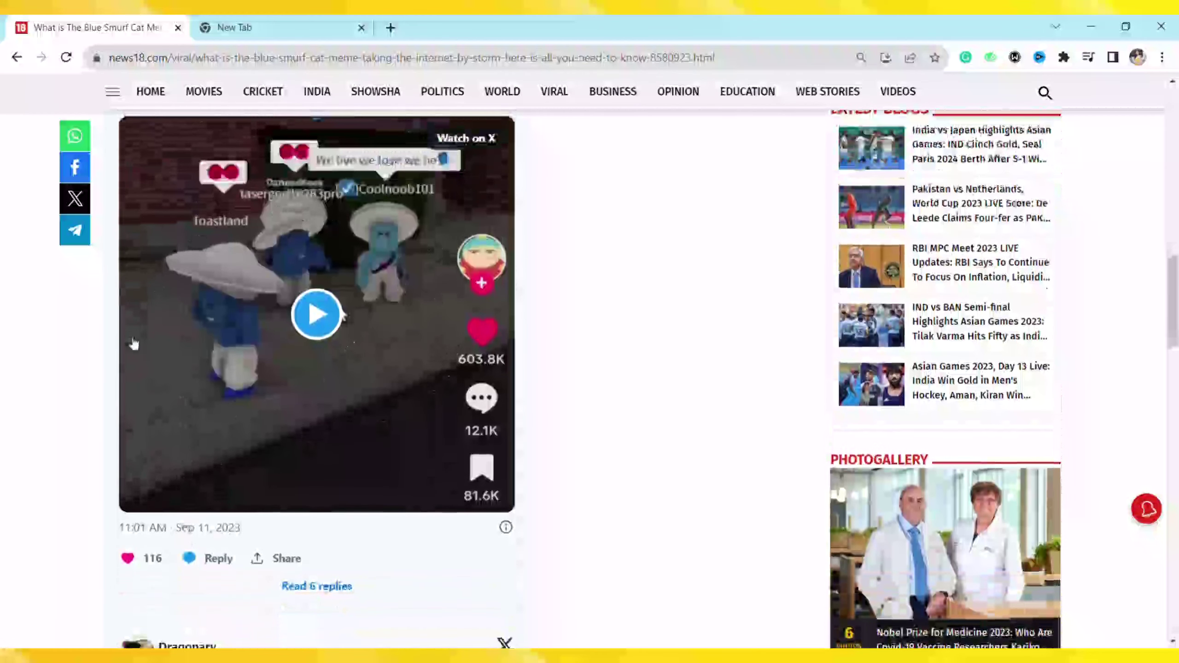
pyautogui.scroll(-1, 297, 341)
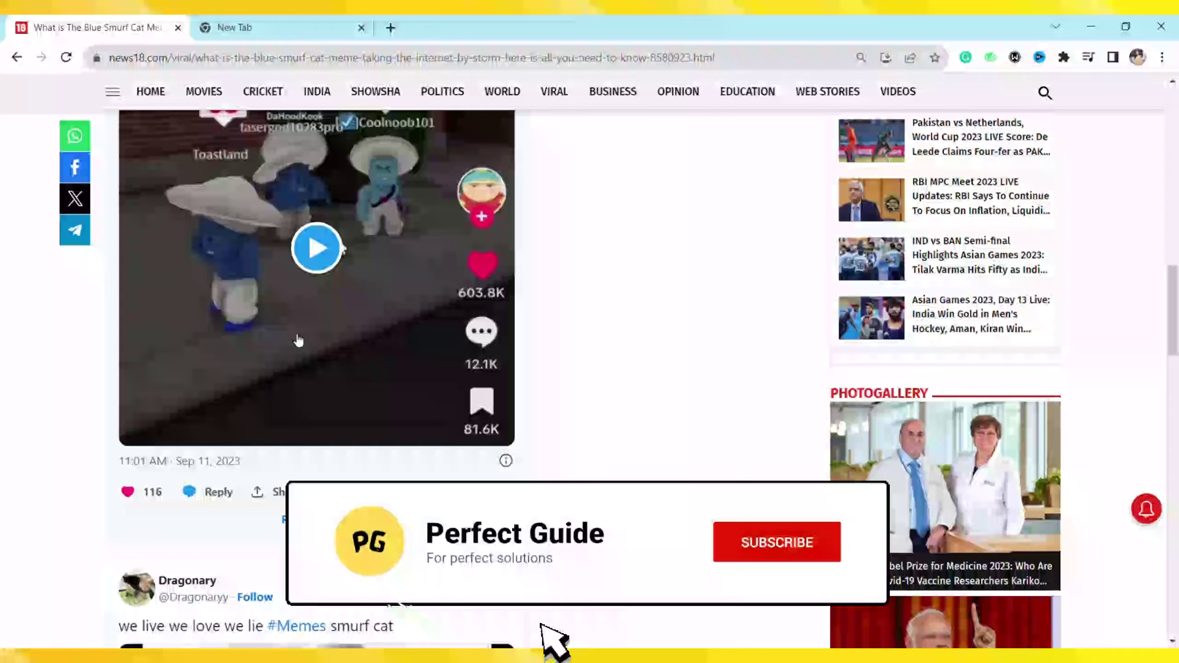
pyautogui.scroll(1, 297, 341)
pyautogui.scroll(-1, 298, 341)
pyautogui.scroll(-4, 297, 342)
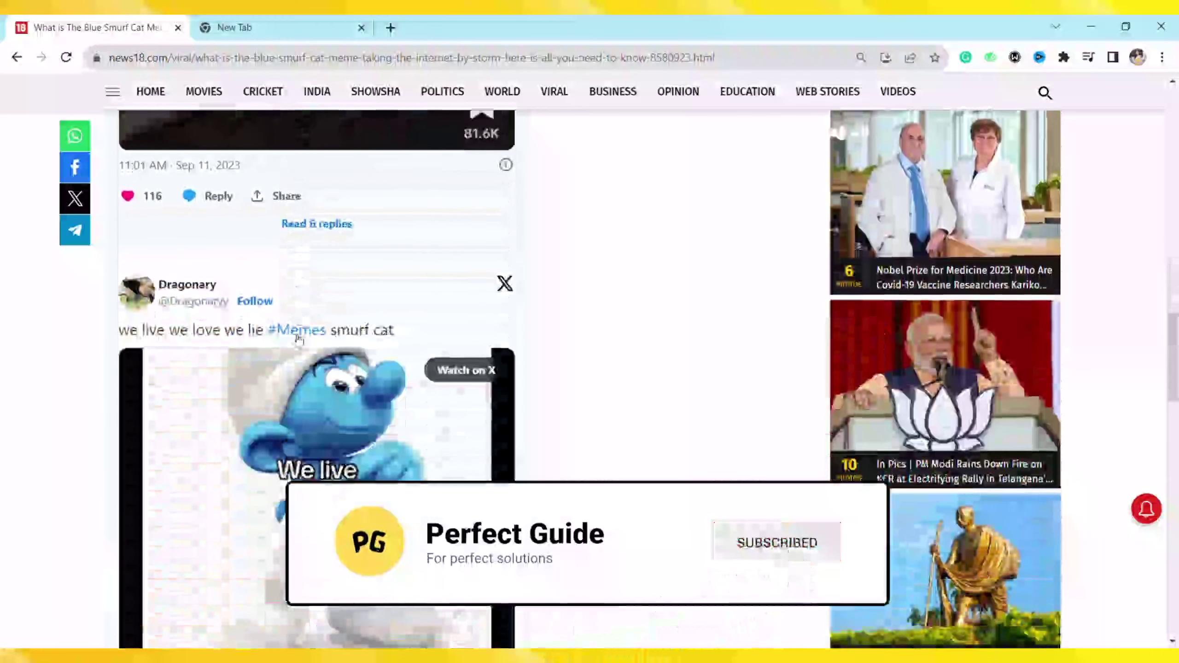